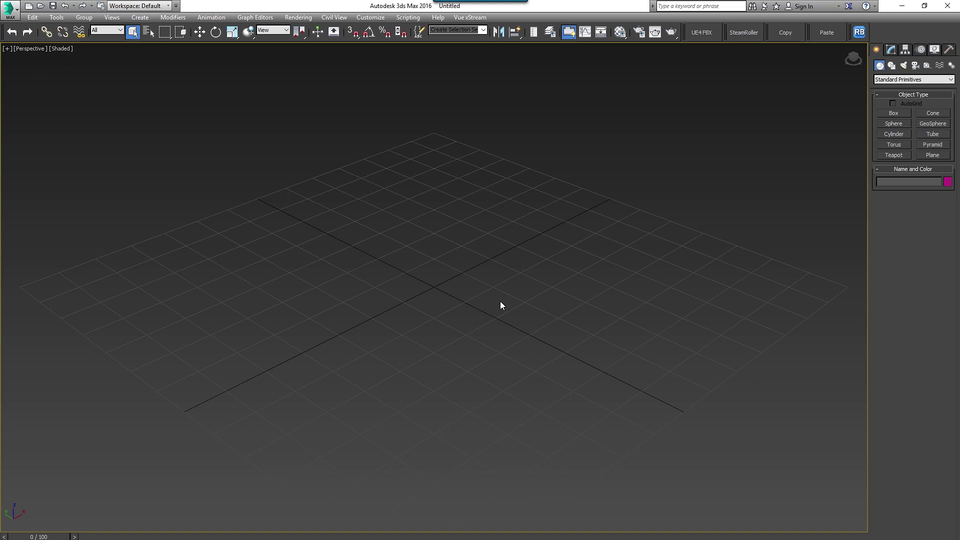
Browse File Explorer to D:\Tutorial\3dsMax to show its textures and scene files
key("alt+Tab")
left_click(47, 32)
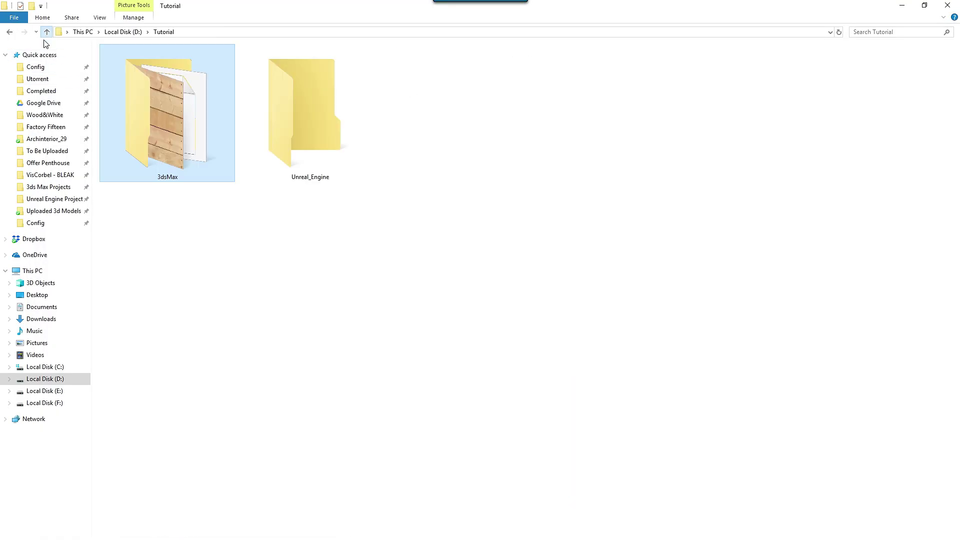
double_click(177, 131)
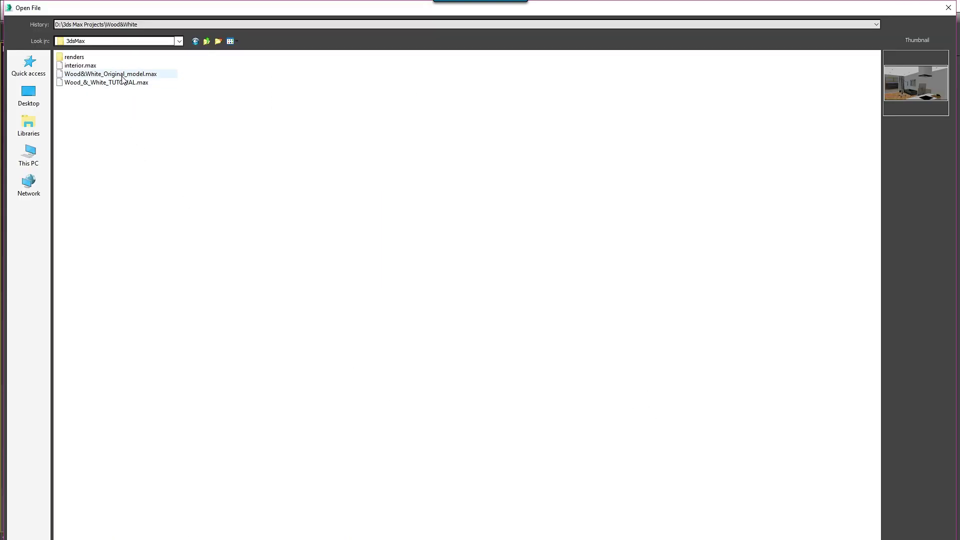
Open Wood&White_Original_model.max, past Missing Dlls, adopting file gamma, skipping missing external files
left_click(122, 74)
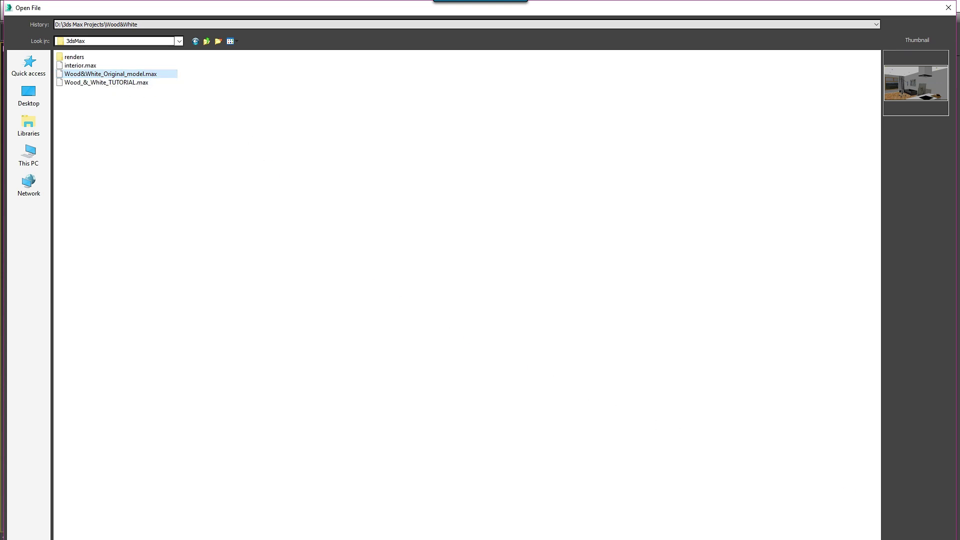
double_click(111, 74)
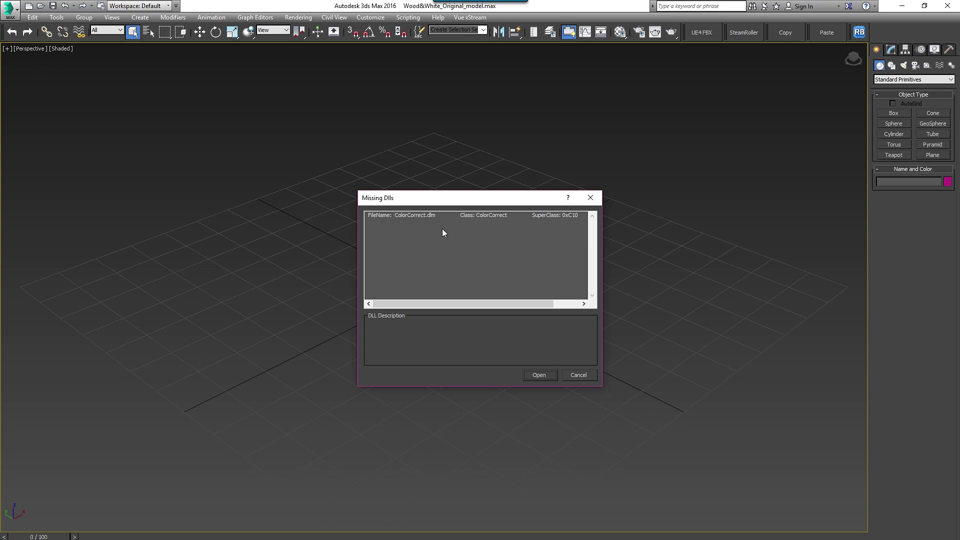
left_click(537, 376)
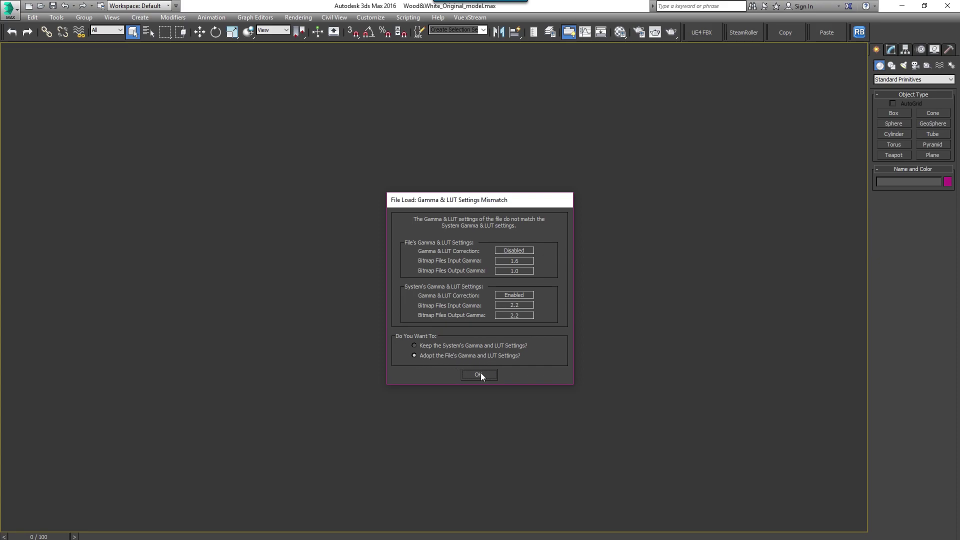
left_click(481, 373)
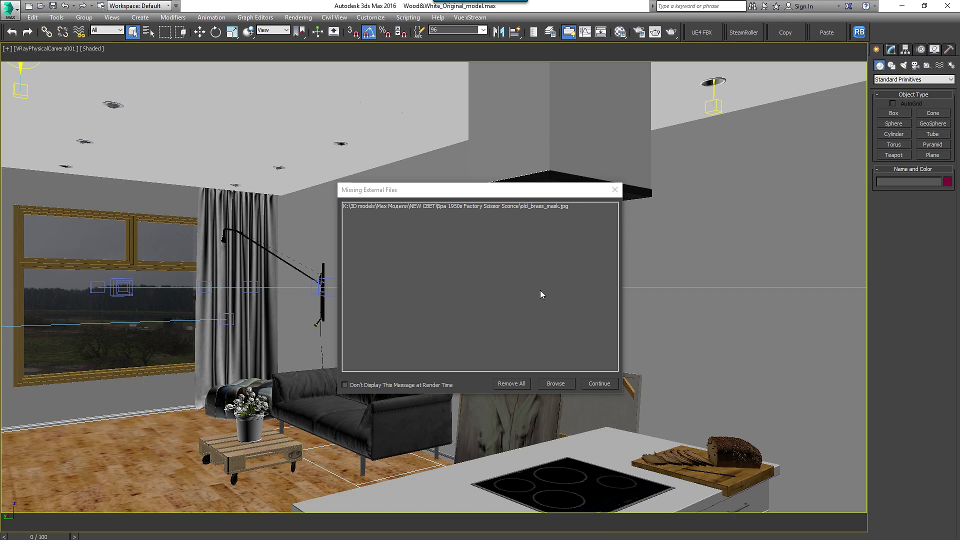
left_click(473, 257)
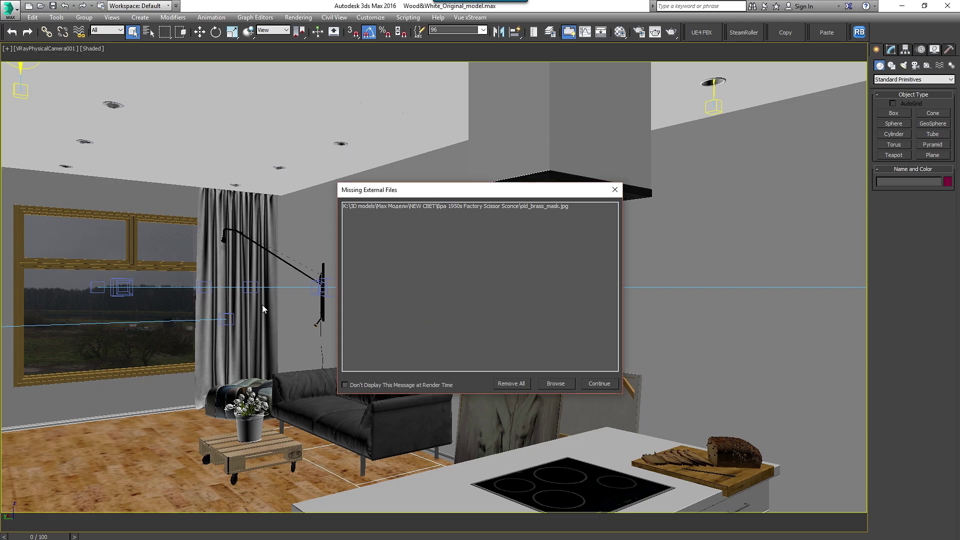
left_click(597, 386)
left_click(420, 274)
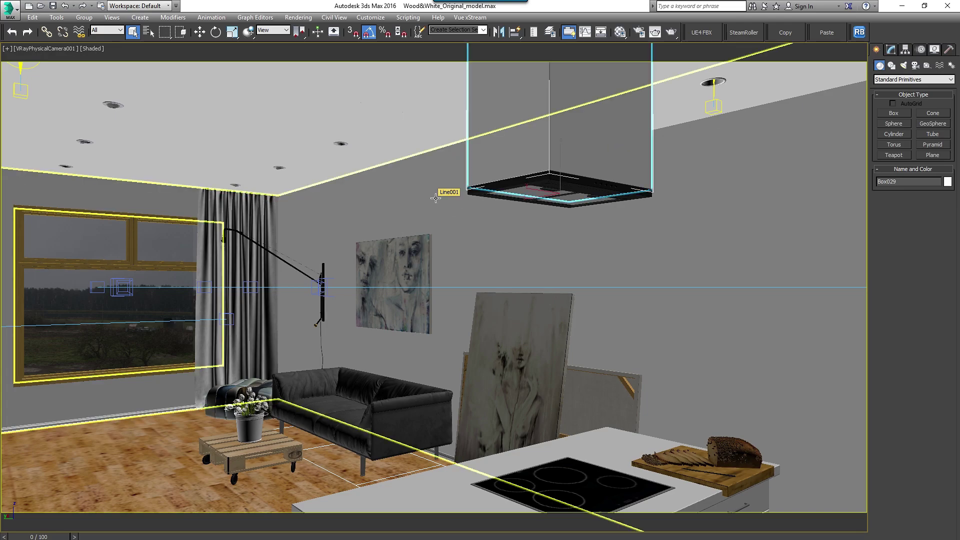
Switch to Perspective and orbit past the face painting and kitchen to view the whole house
key("p")
scroll(428, 199, "up", 3)
left_click(375, 275)
mouse_move(375, 274)
middle_mouse_down("alt")
mouse_move(465, 315)
mouse_move(662, 230)
mouse_move(511, 315)
mouse_move(578, 306)
mouse_move(579, 315)
mouse_move(486, 245)
mouse_move(538, 239)
mouse_move(488, 341)
middle_mouse_up("alt")
scroll(607, 337, "down", 4)
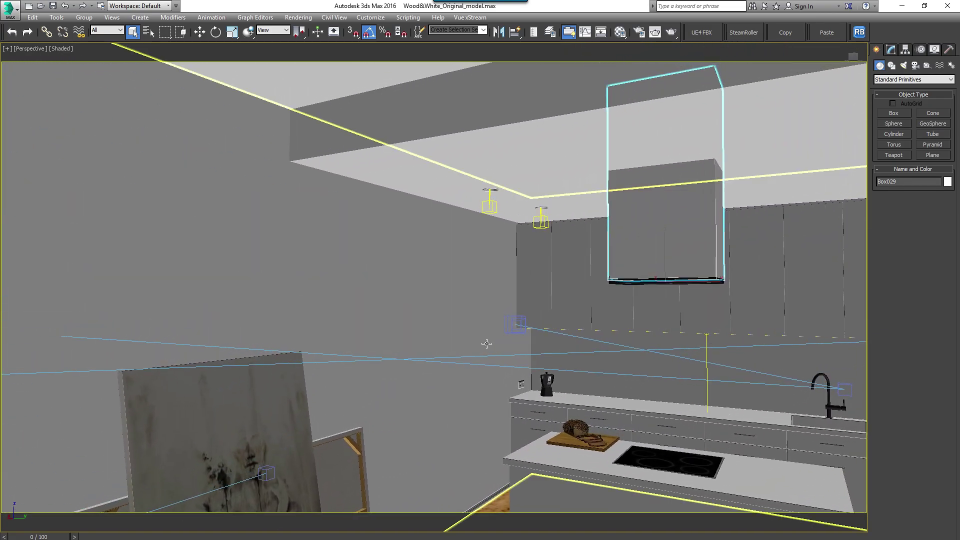
middle_click_drag(381, 318, 442, 302)
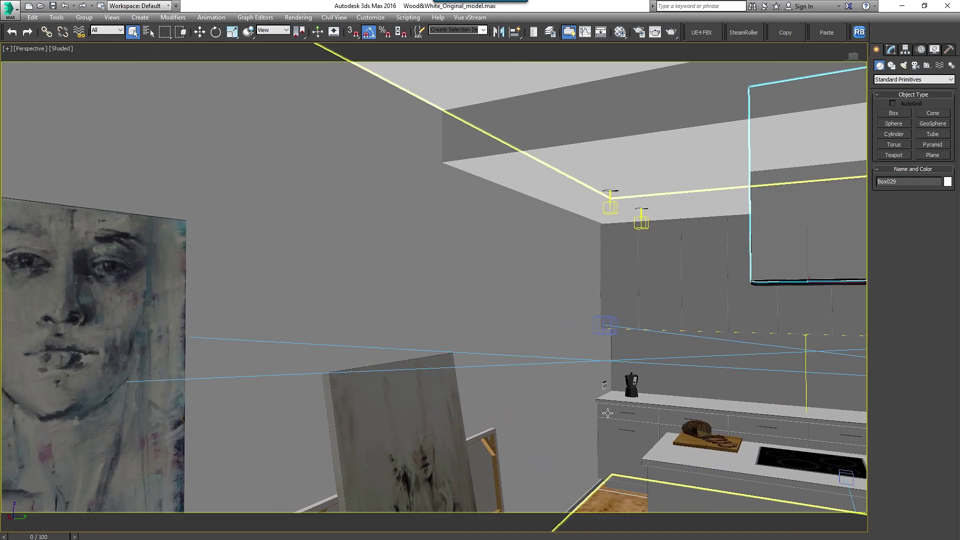
mouse_move(606, 414)
middle_mouse_down()
mouse_move(472, 313)
mouse_move(420, 308)
middle_mouse_up()
scroll(450, 300, "down", 2)
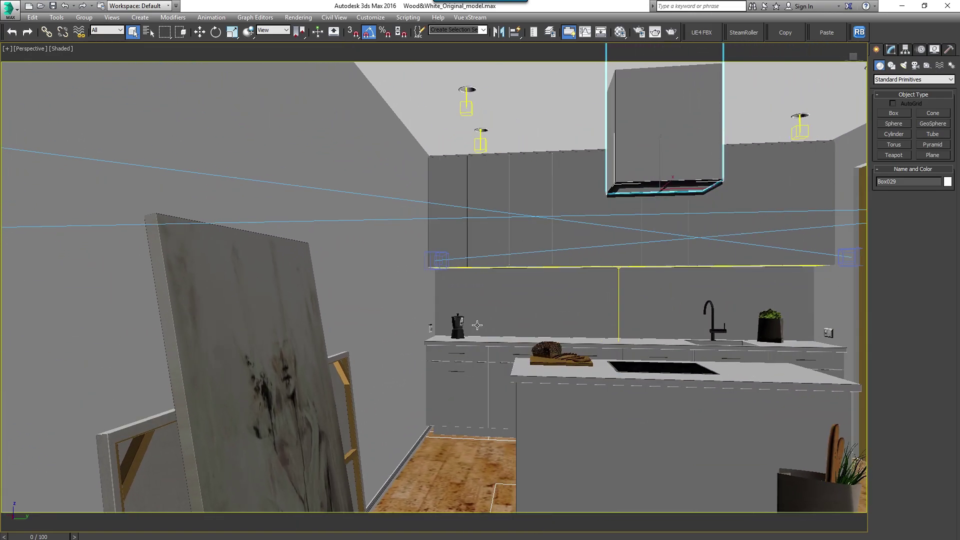
scroll(492, 290, "down", 2)
mouse_move(492, 290)
middle_mouse_down("alt")
mouse_move(477, 304)
mouse_move(501, 294)
mouse_move(488, 298)
middle_mouse_up("alt")
scroll(477, 305, "down", 6)
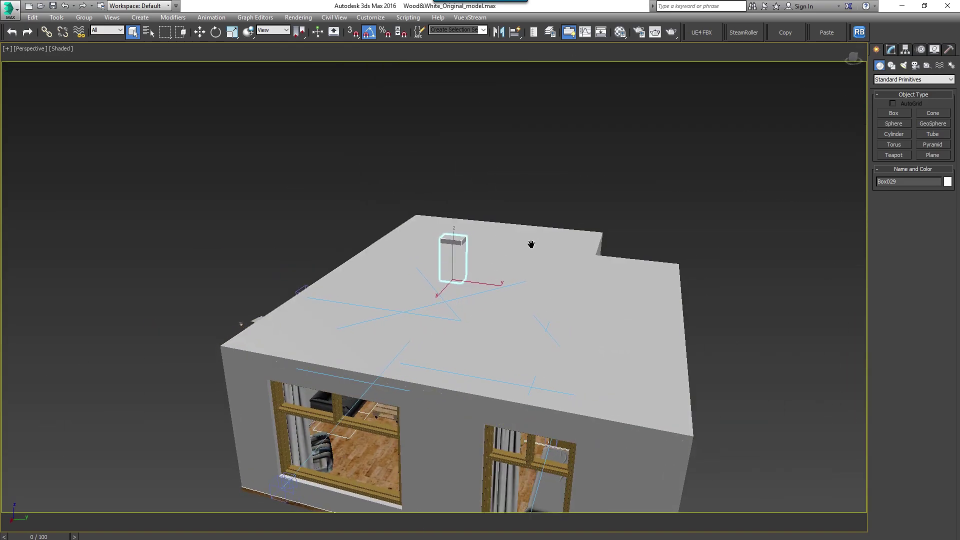
middle_click_drag(532, 246, 525, 198, "alt")
scroll(524, 199, "up", 6)
scroll(536, 204, "down", 3)
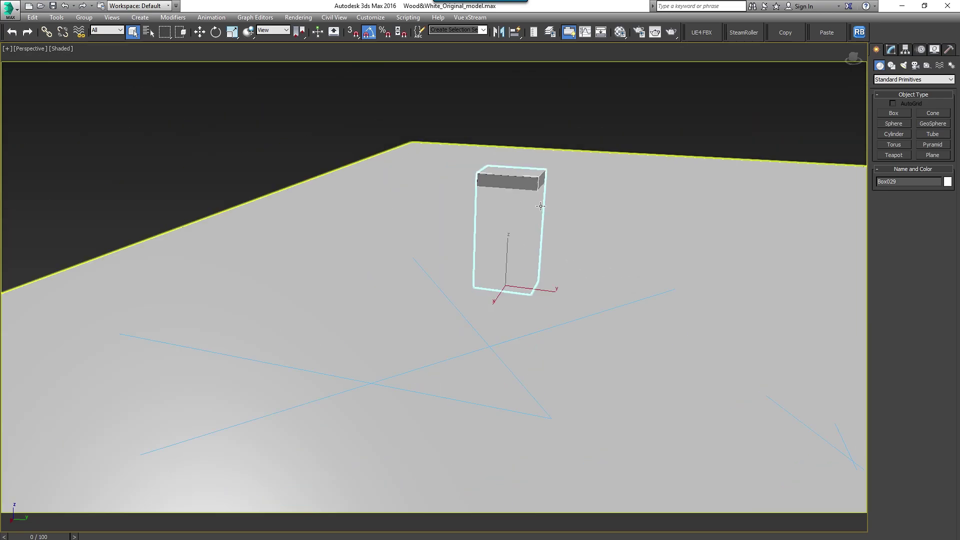
scroll(544, 207, "down", 3)
scroll(586, 204, "down", 4)
middle_click_drag(593, 205, 561, 217, "alt")
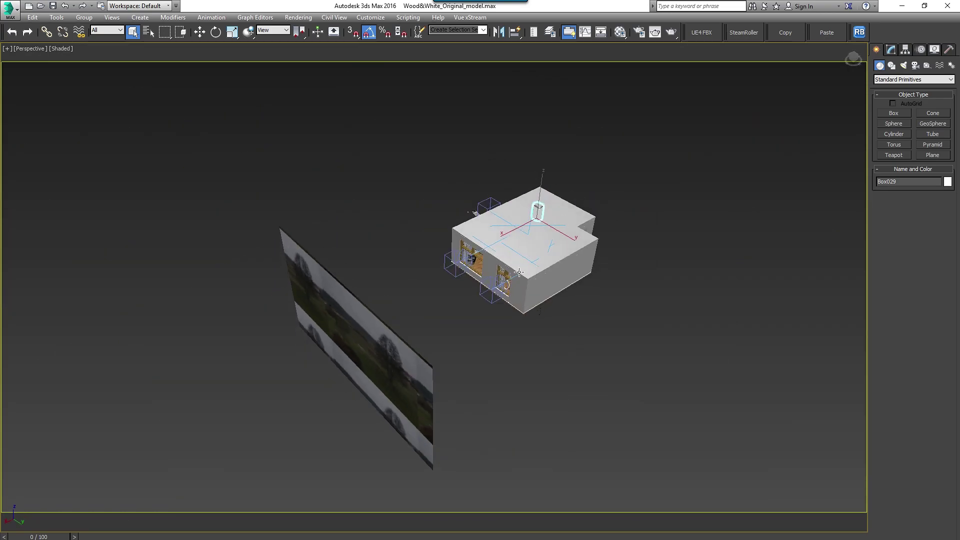
left_click(371, 17)
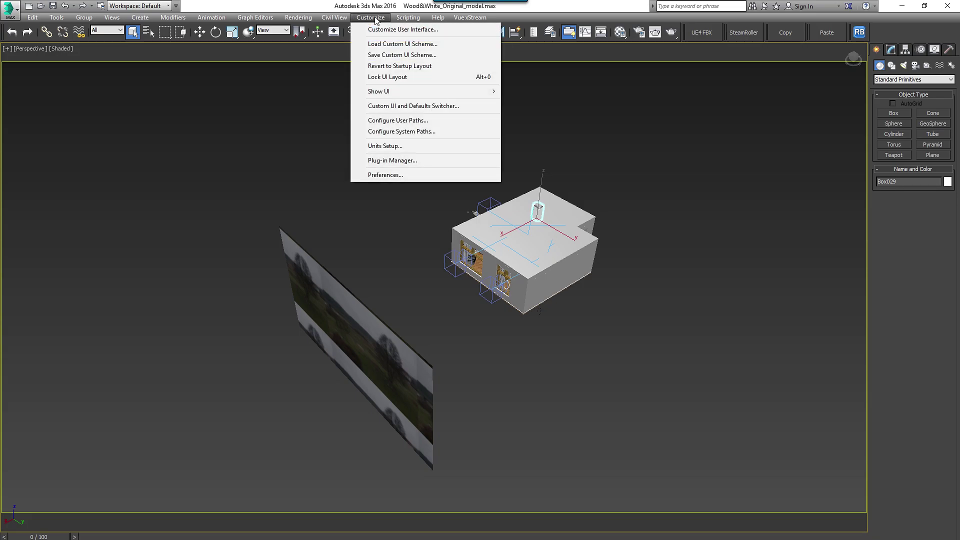
left_click(382, 176)
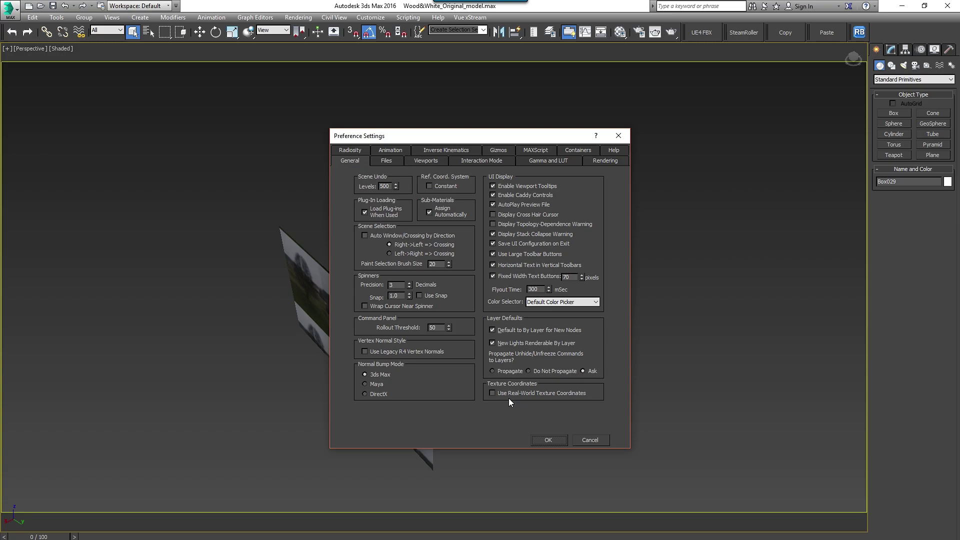
left_click(588, 441)
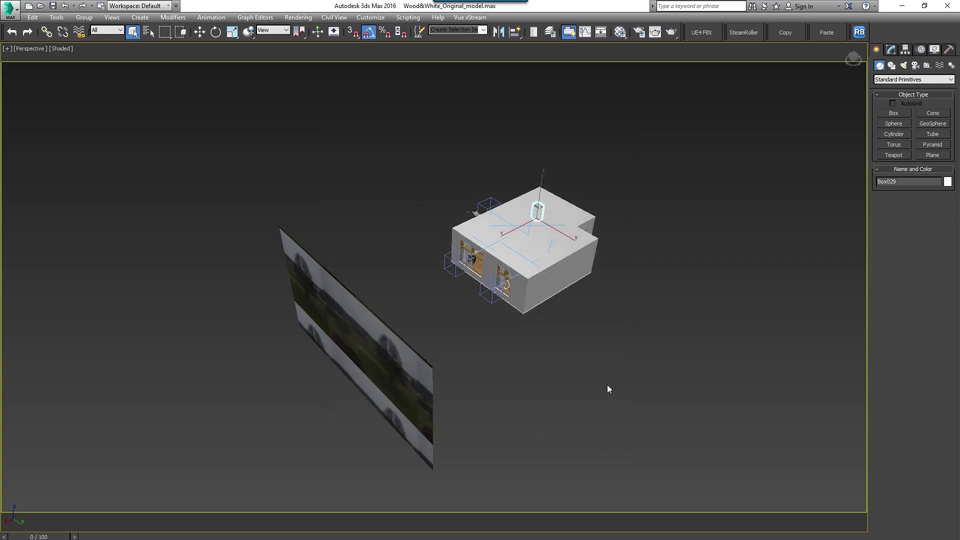
In Units Setup, set both system unit scale and metric display units to Centimeters
left_click(371, 18)
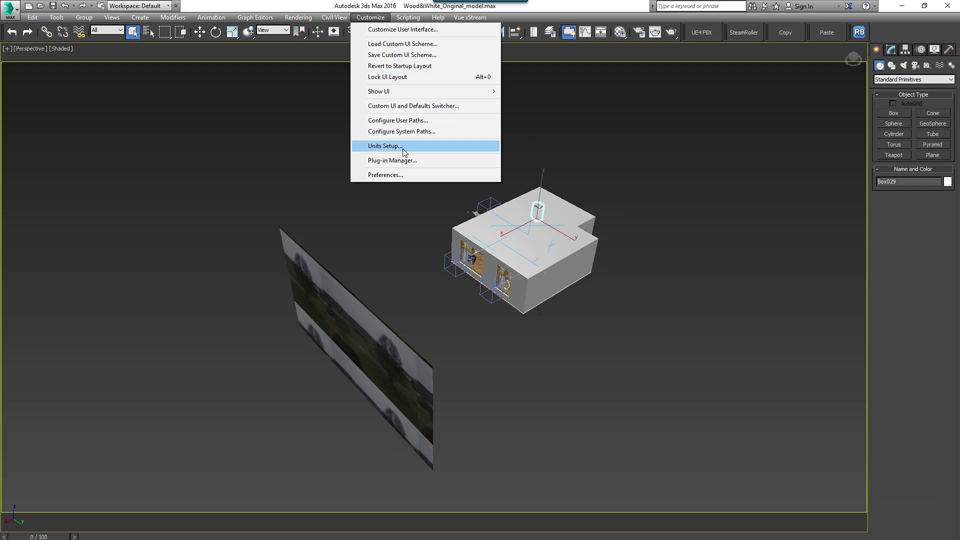
left_click(384, 150)
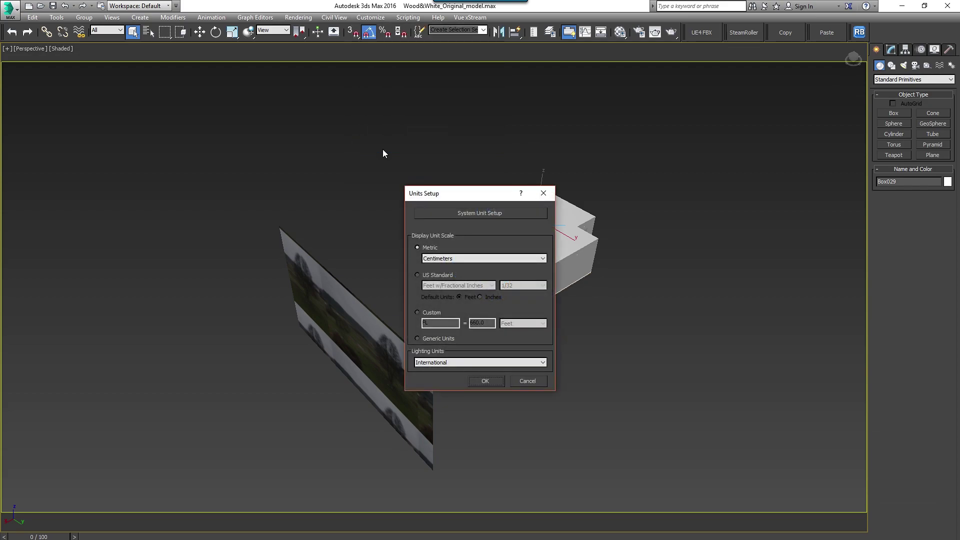
left_click(489, 215)
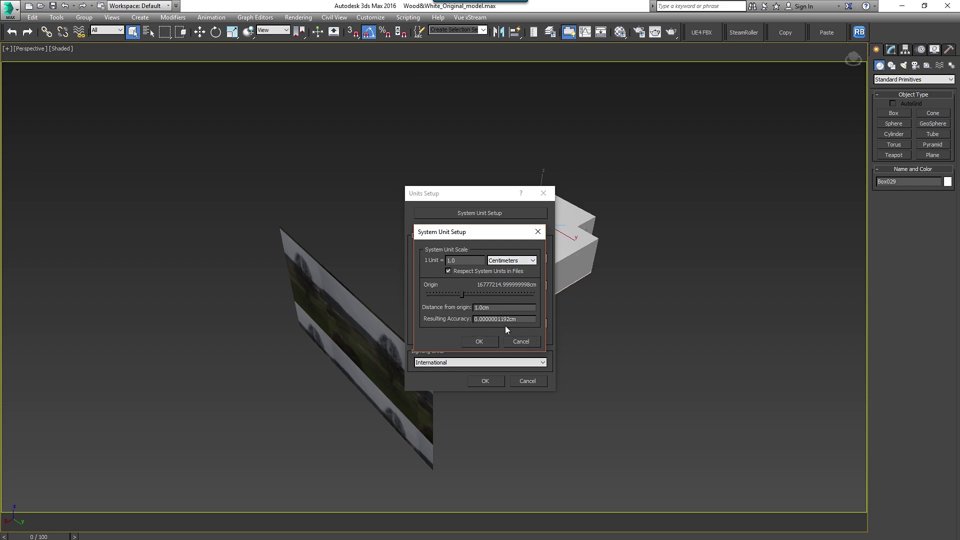
left_click(479, 341)
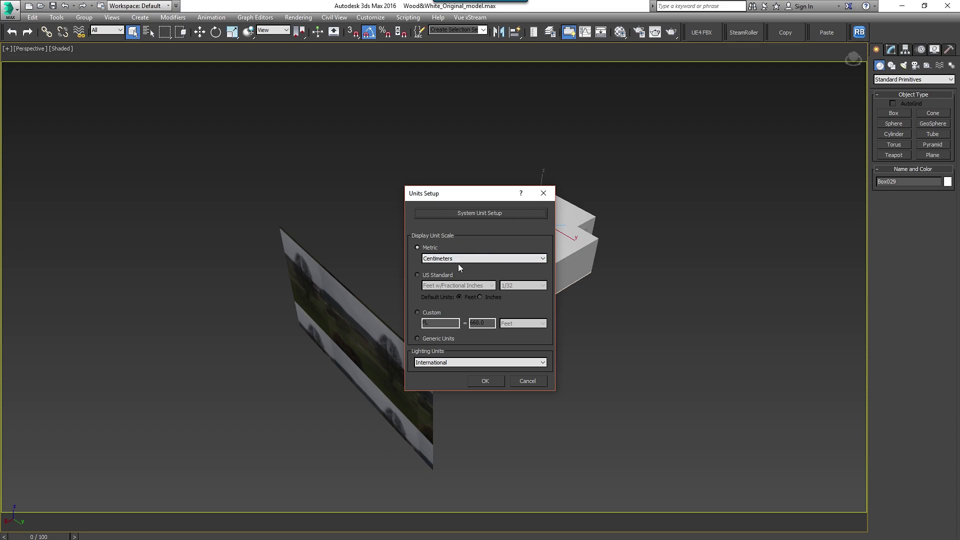
left_click(461, 257)
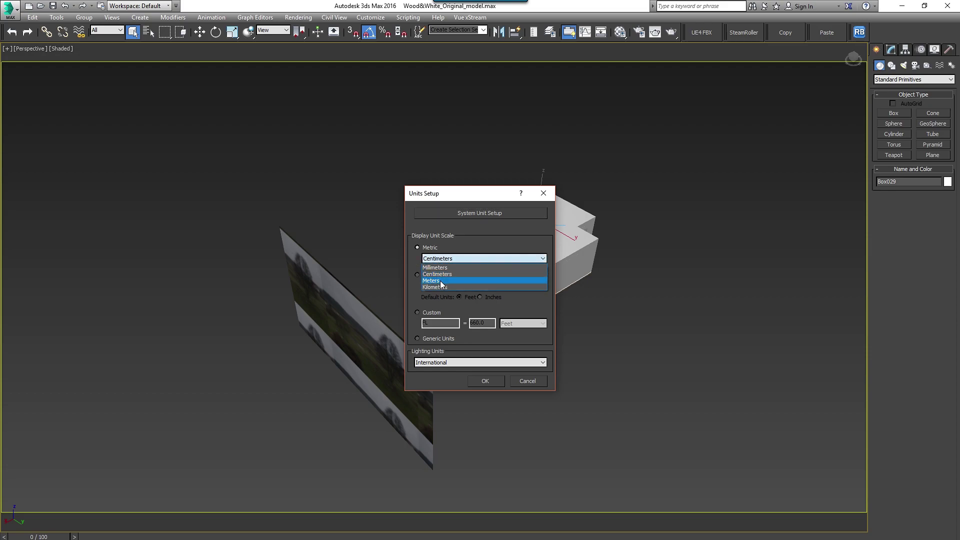
left_click(458, 234)
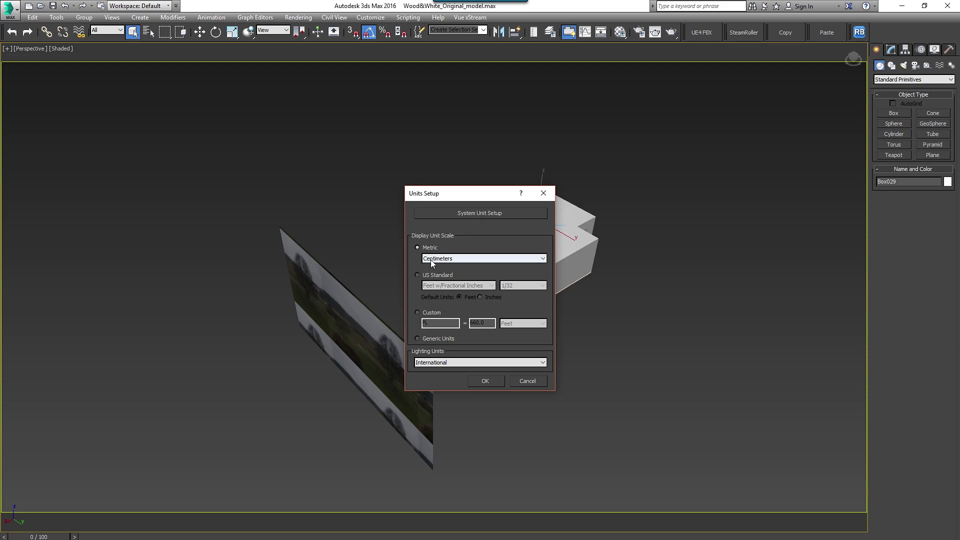
Close Units Setup, then run Unhide All from the viewport quad menu
left_click(485, 380)
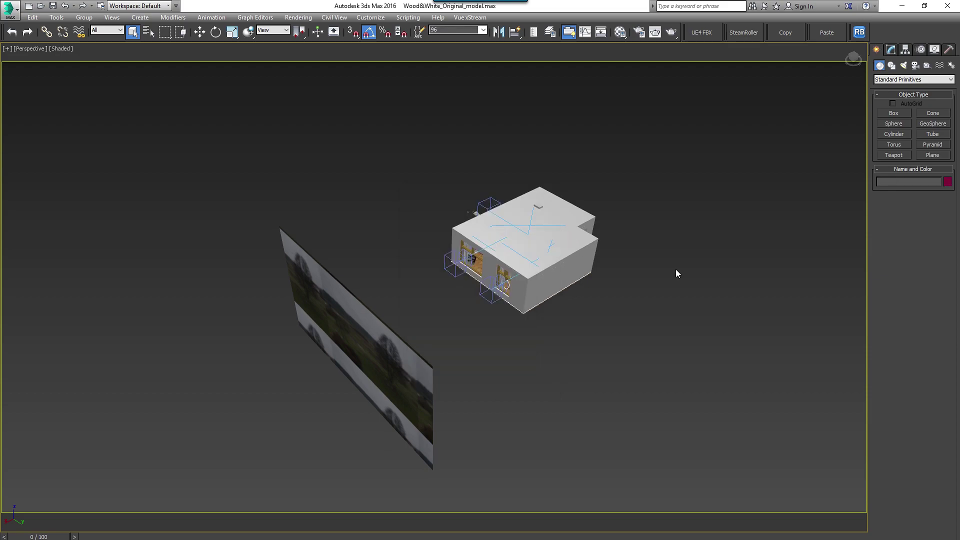
left_click(527, 278)
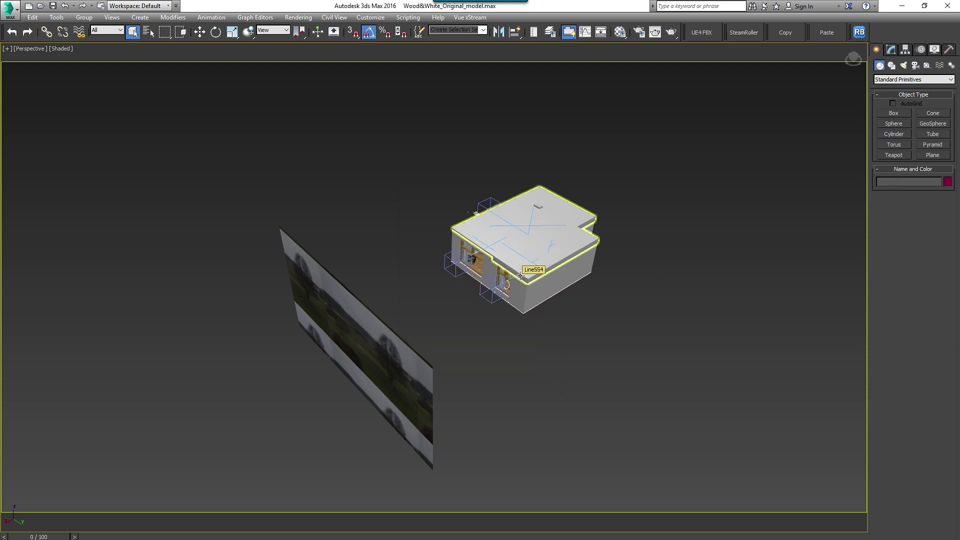
left_click(627, 305)
right_click(627, 306)
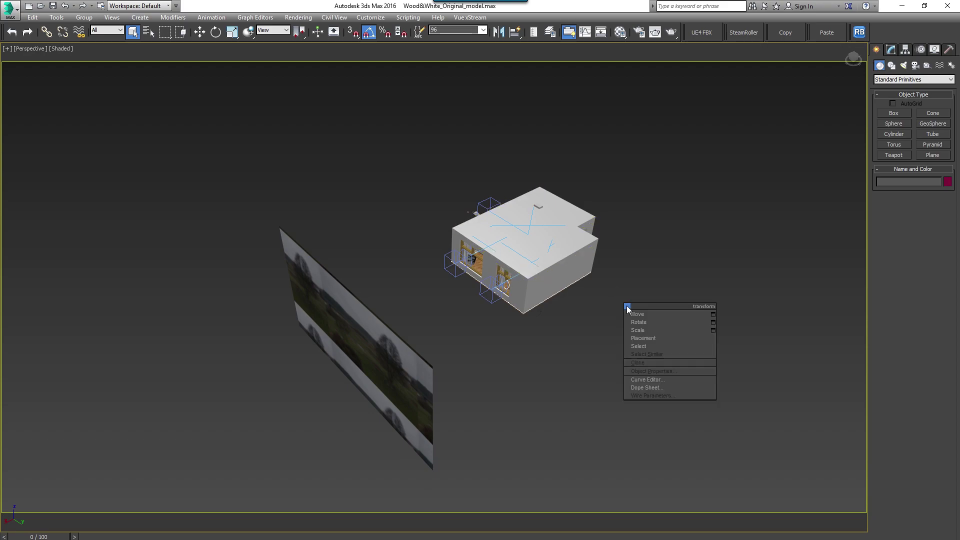
left_click(643, 259)
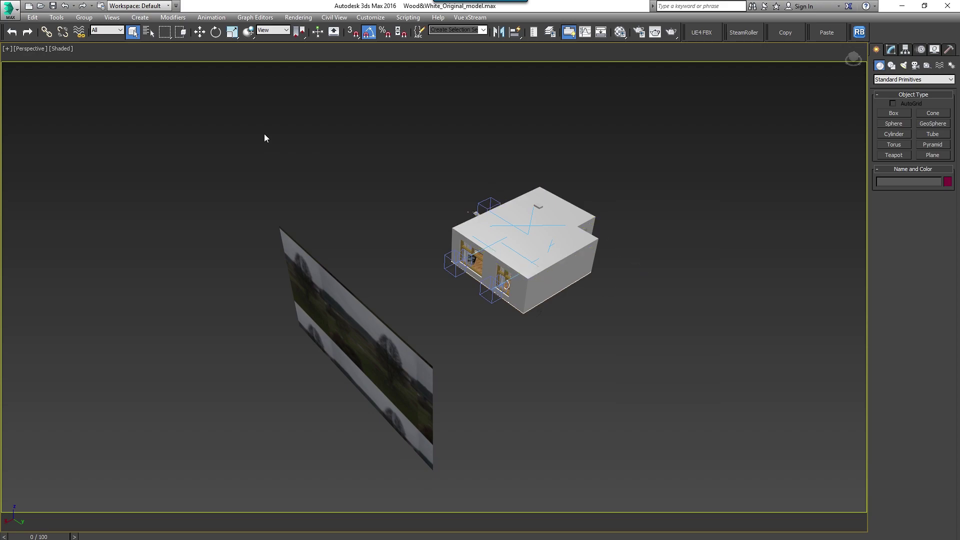
Repeat Unhide All, then test-select the roof and backdrop plane before deselecting
right_click(675, 189)
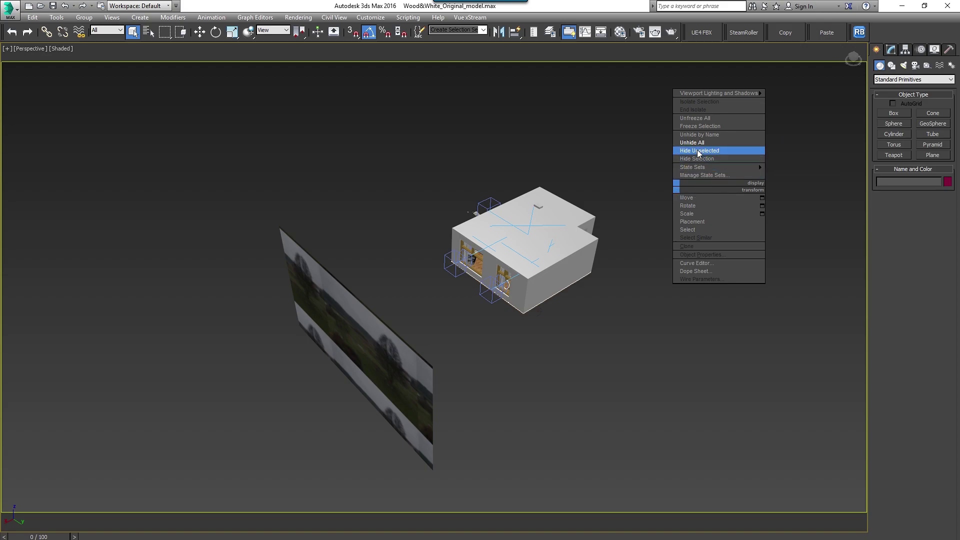
left_click(691, 143)
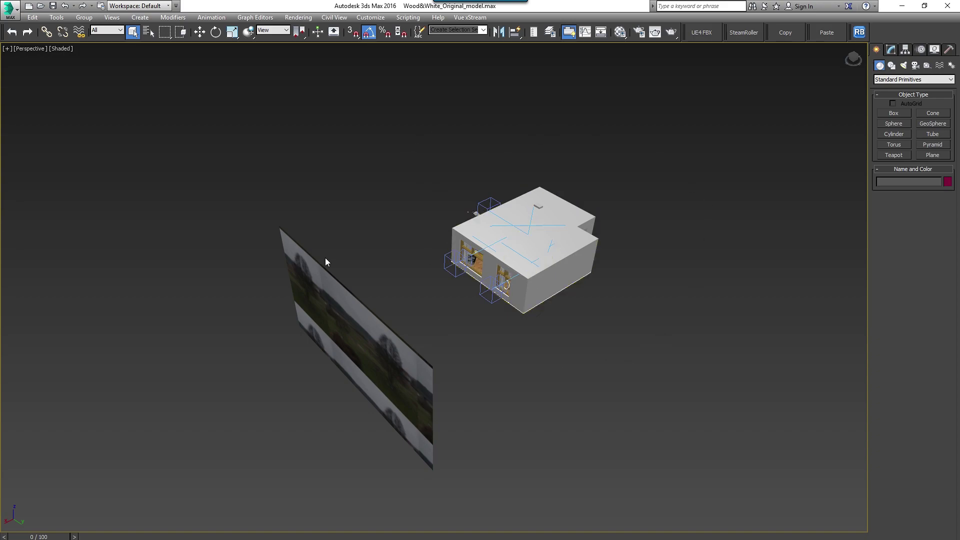
left_click(520, 209)
left_click(394, 360)
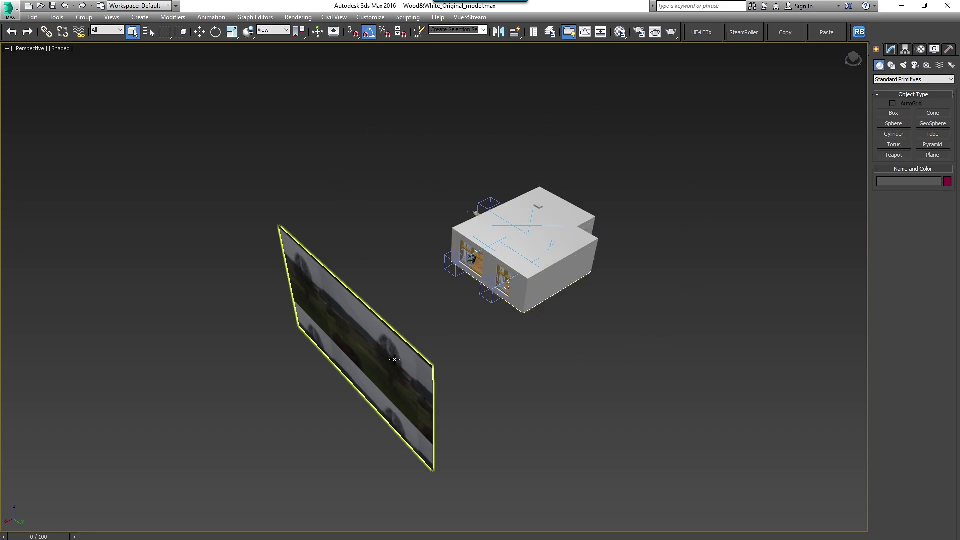
left_click(535, 122)
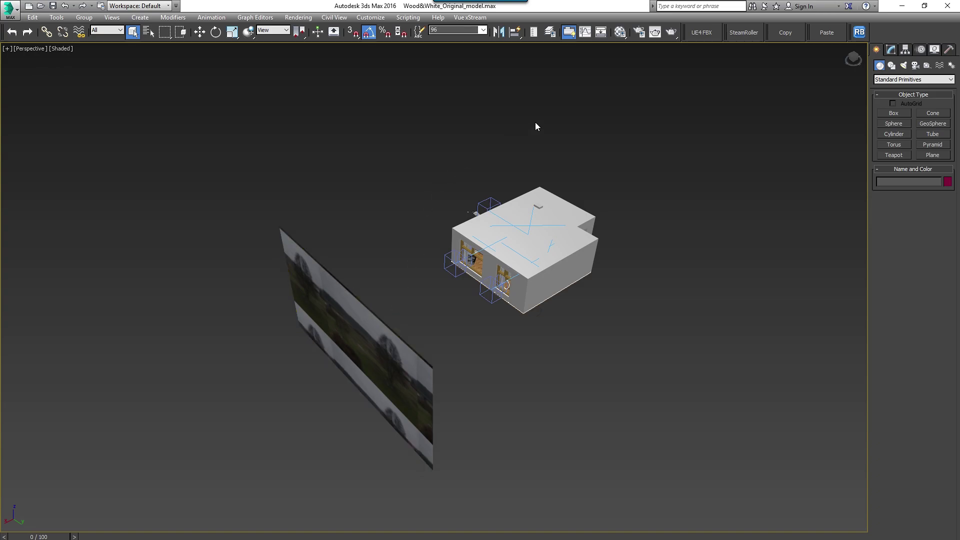
Select all and run Group > Open twice to open top-level and nested groups
key("ctrl+a")
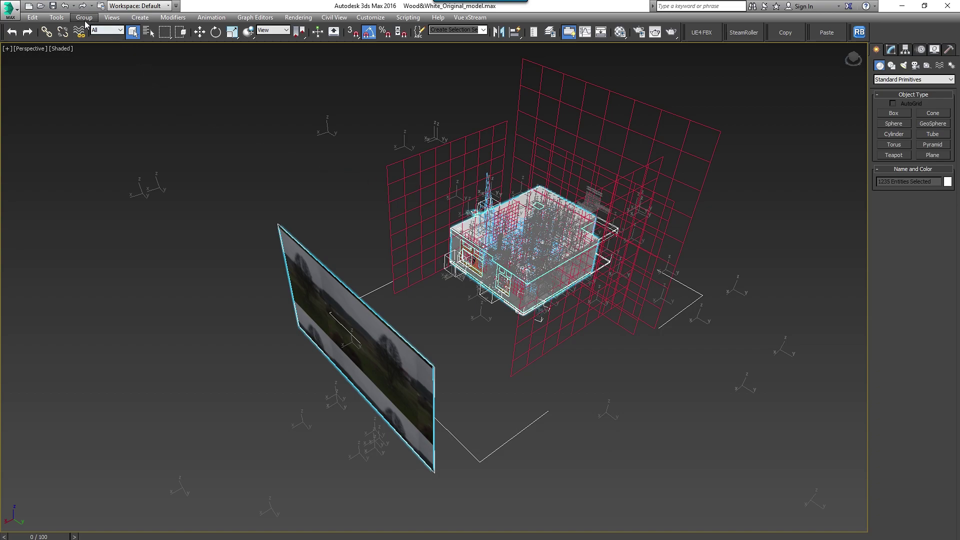
left_click(85, 17)
left_click(96, 55)
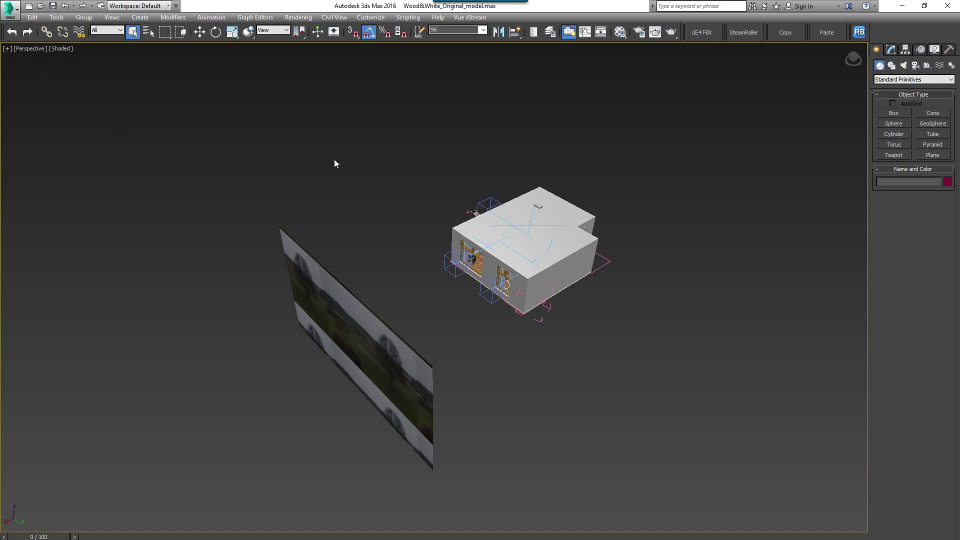
key("ctrl+a")
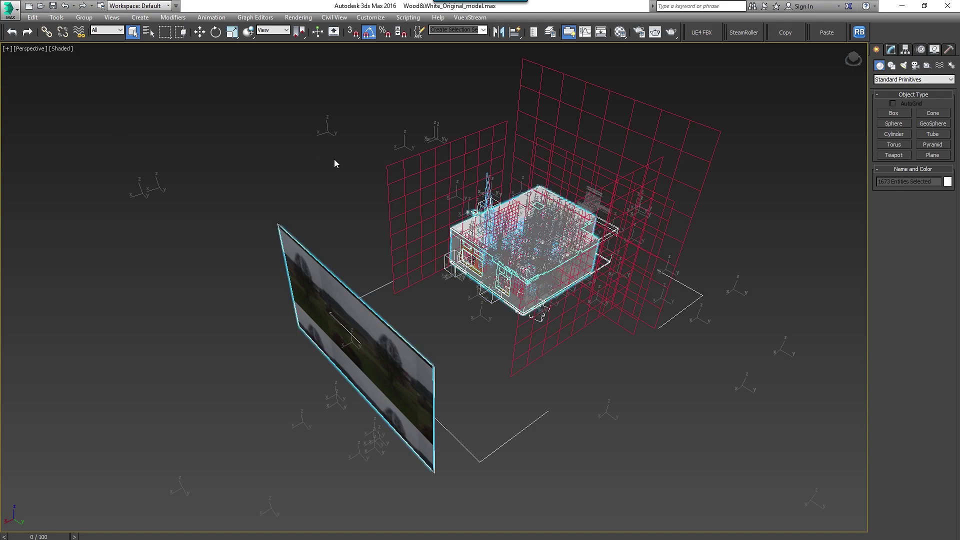
left_click(84, 17)
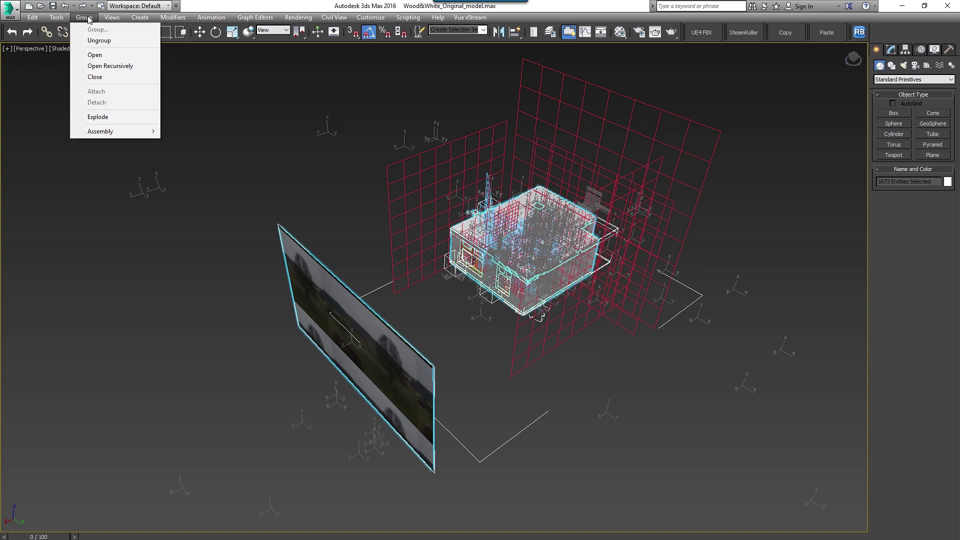
left_click(96, 55)
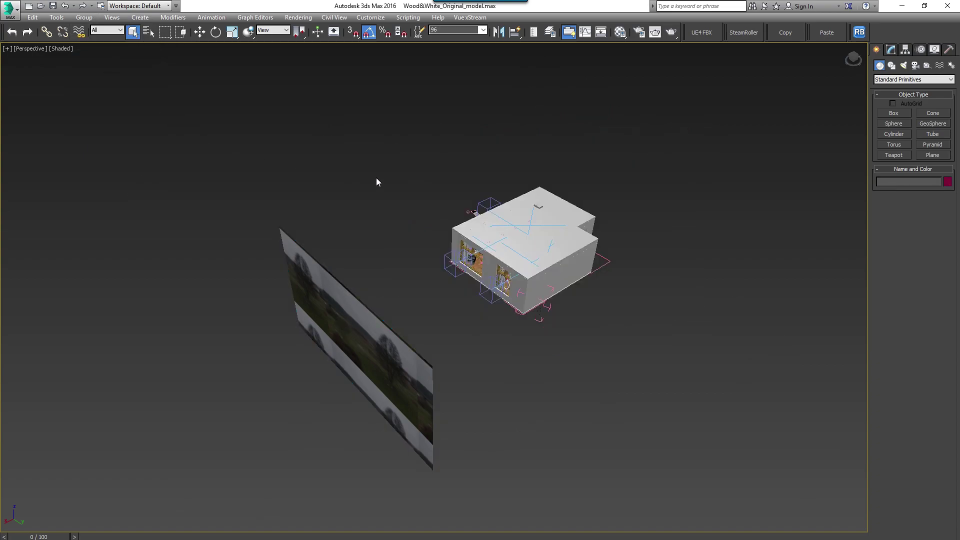
Confirm no groups remain to open, then clear the selection
key("ctrl+a")
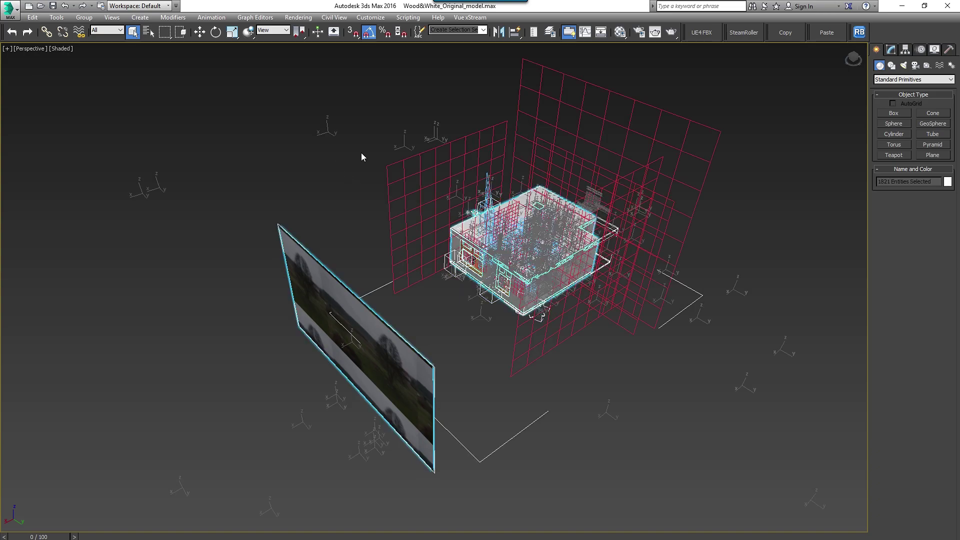
left_click(84, 18)
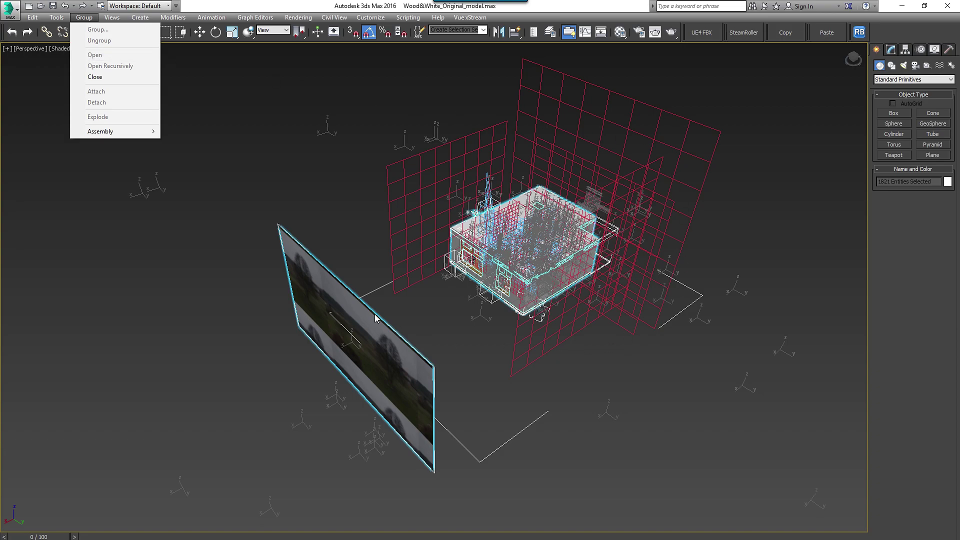
left_click(558, 377)
left_click(571, 383)
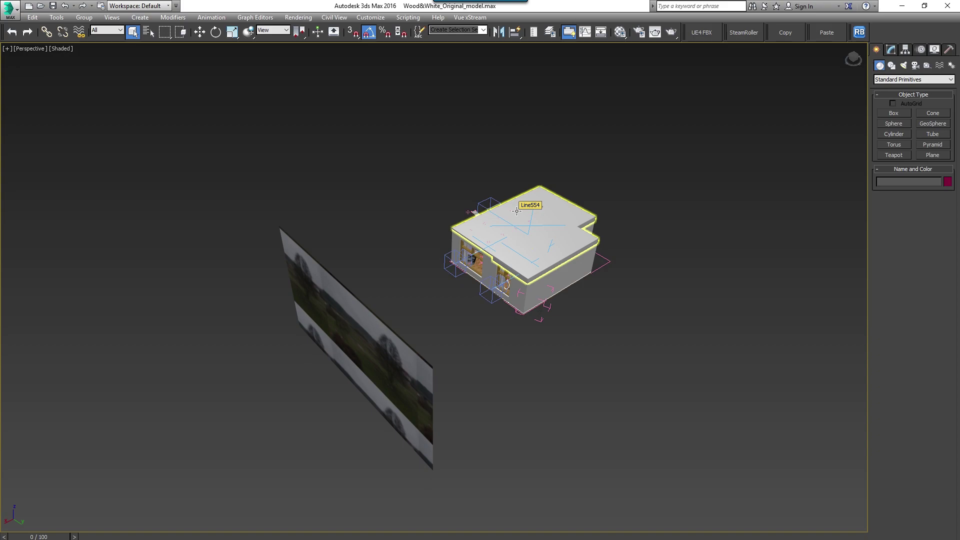
Deselect the roof, show the Layer Explorer, and dock it on the left
left_click(435, 113)
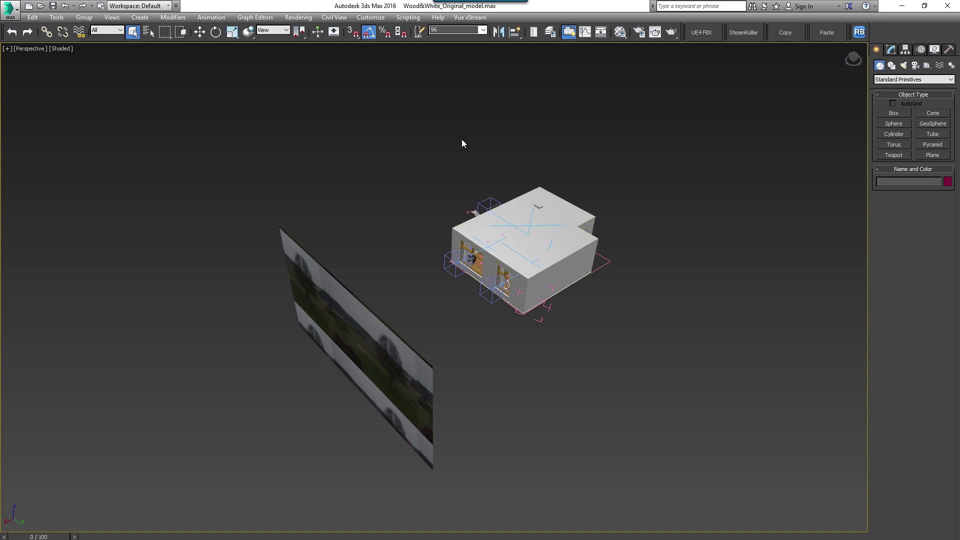
left_click(552, 36)
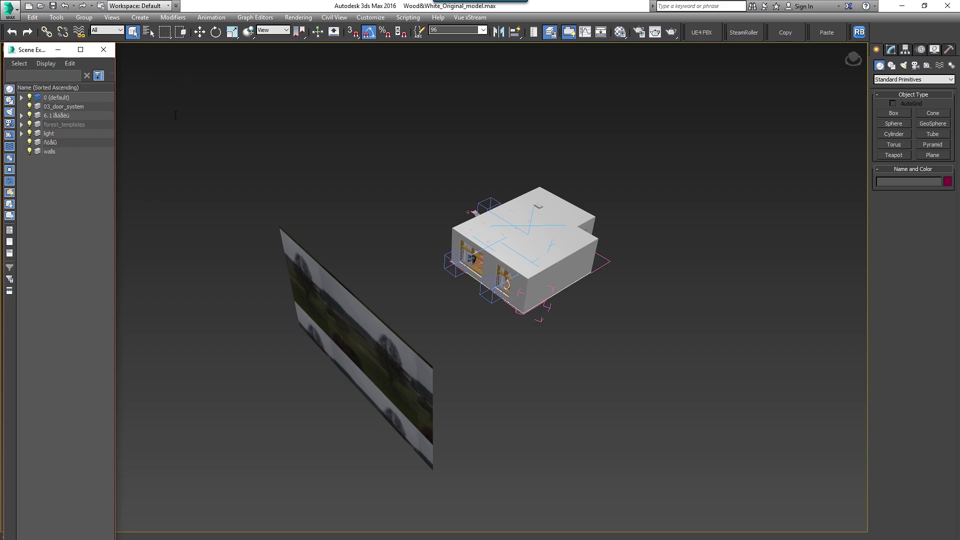
mouse_move(30, 50)
left_mouse_down()
mouse_move(137, 97)
mouse_move(3, 84)
left_mouse_up()
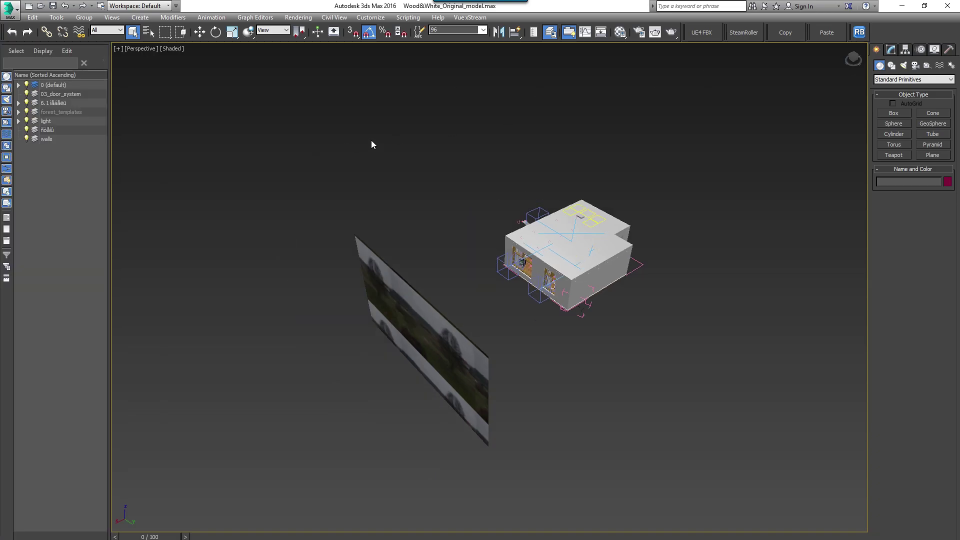